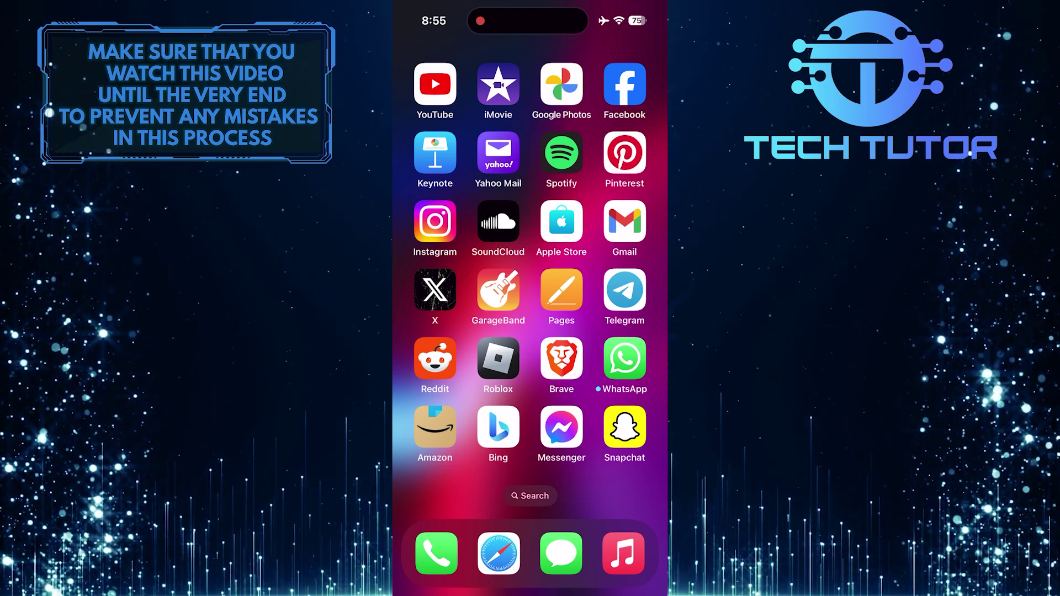
Step: Launch Spotify and open Settings and privacy from the account side menu
{"action": "left_click", "coordinate": [562, 153]}
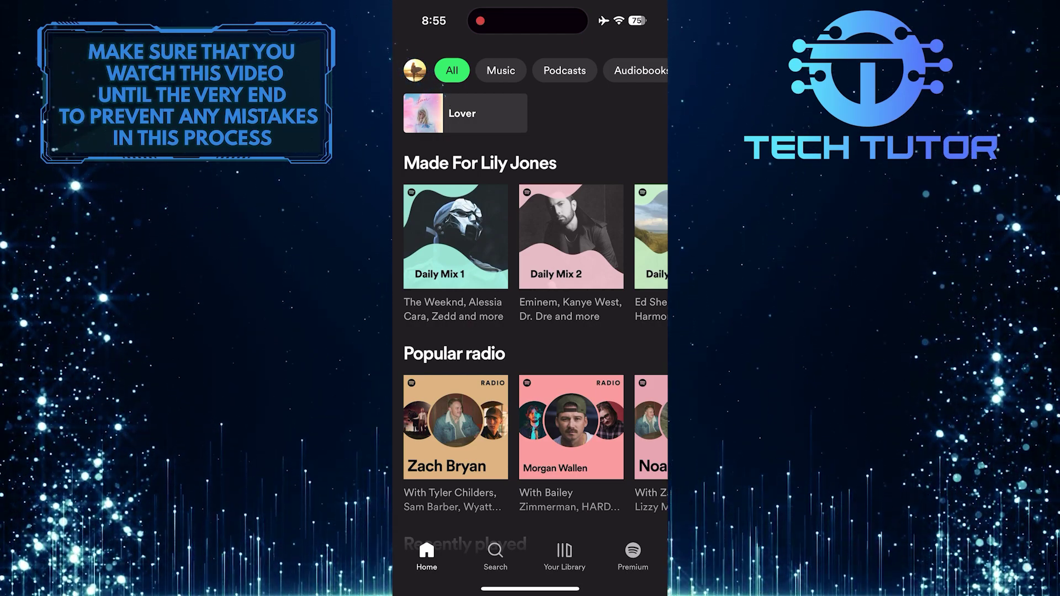
{"action": "left_click", "coordinate": [414, 70]}
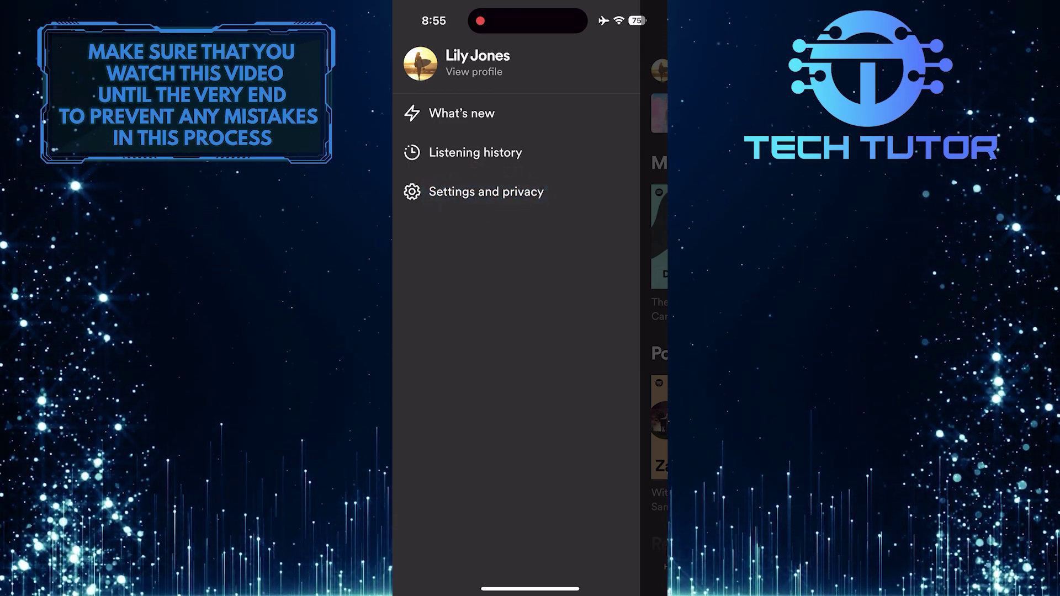
{"action": "left_click", "coordinate": [486, 192]}
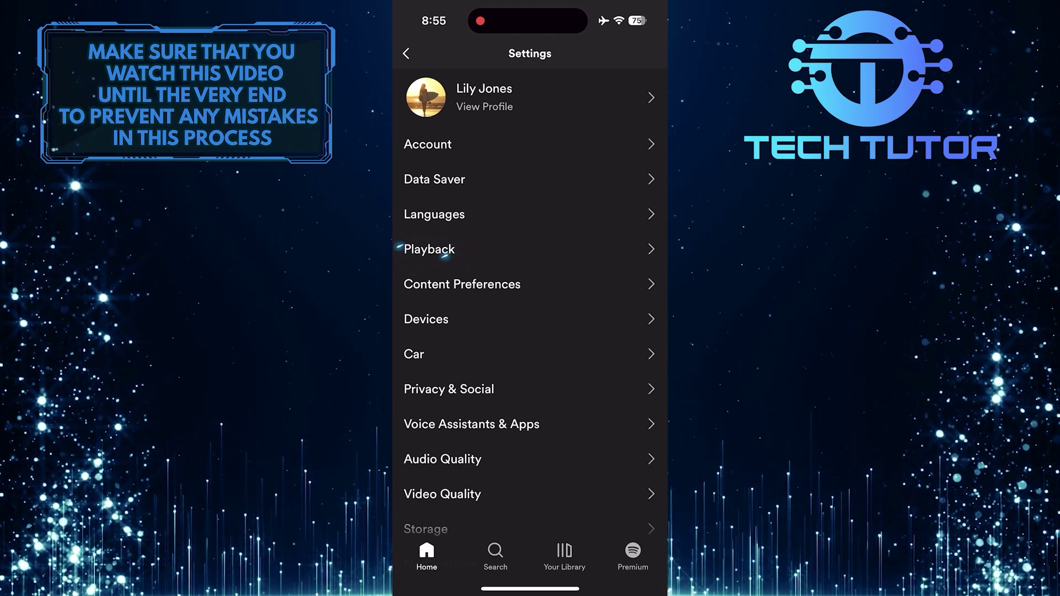
Step: Open the Playback category in Spotify's settings
{"action": "left_click", "coordinate": [513, 249]}
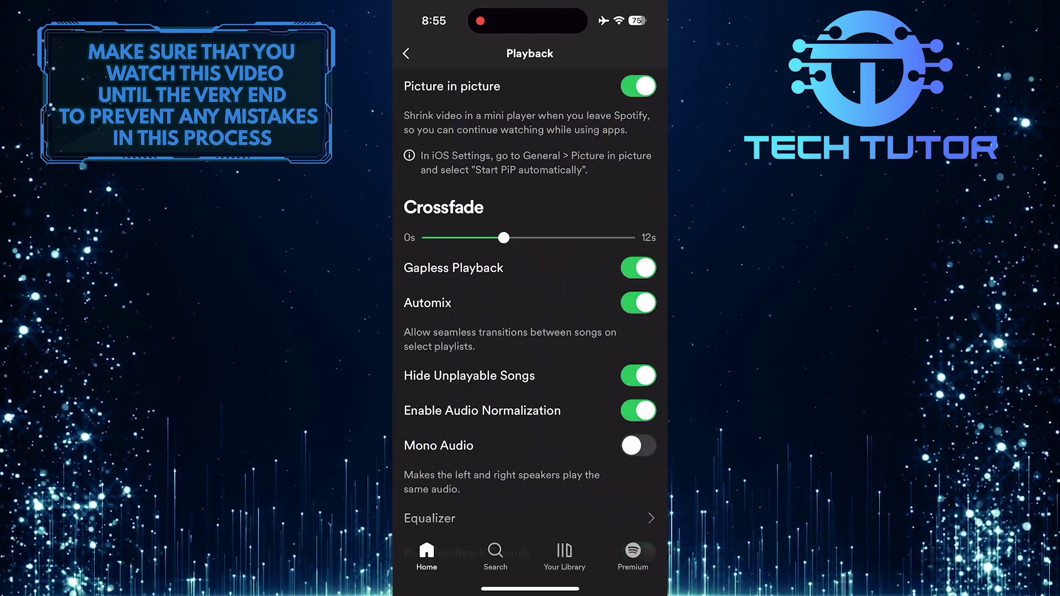
{"action": "scroll", "coordinate": [530, 332], "scroll_direction": "down", "scroll_amount": 5}
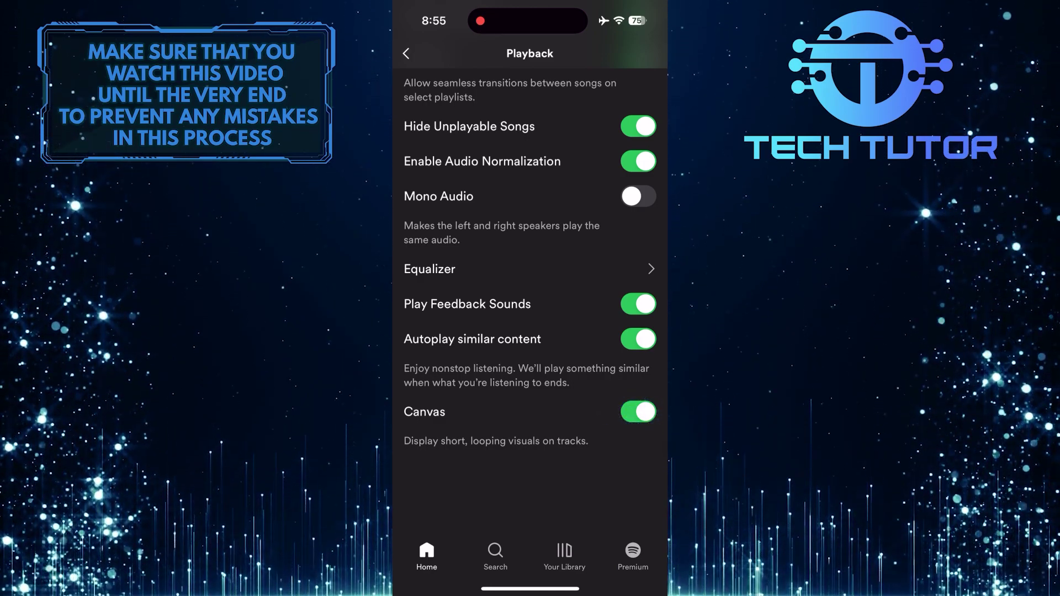
{"action": "left_click", "coordinate": [638, 411]}
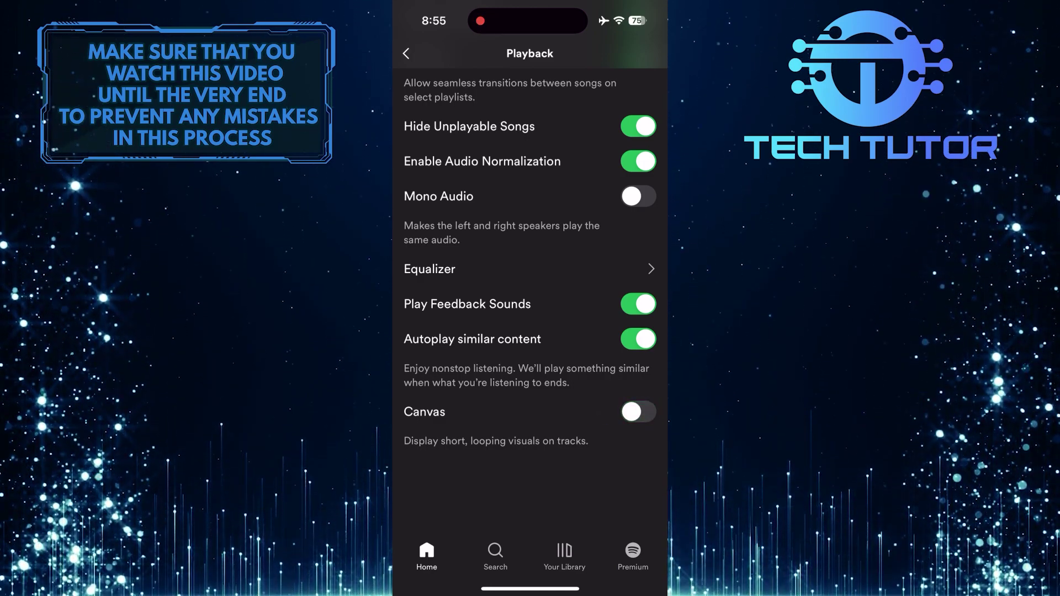